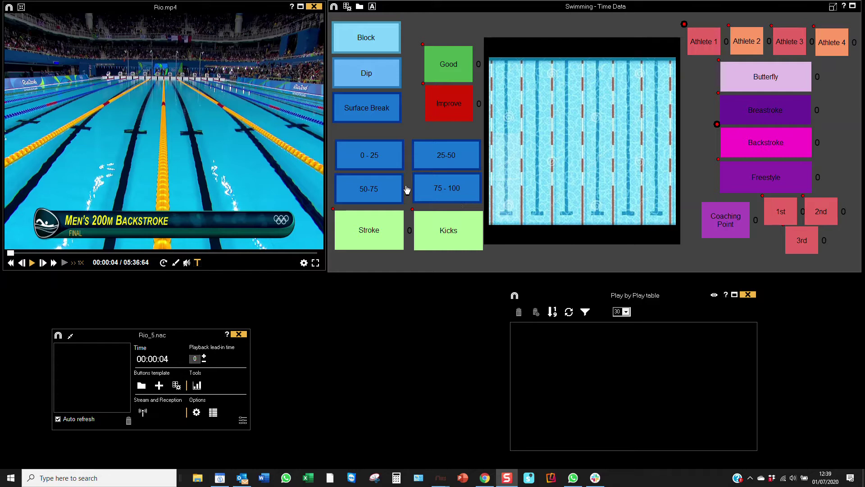
# Start the Rio.mp4 race video playing through the opening swimmer introductions.
pyautogui.click(297, 172)
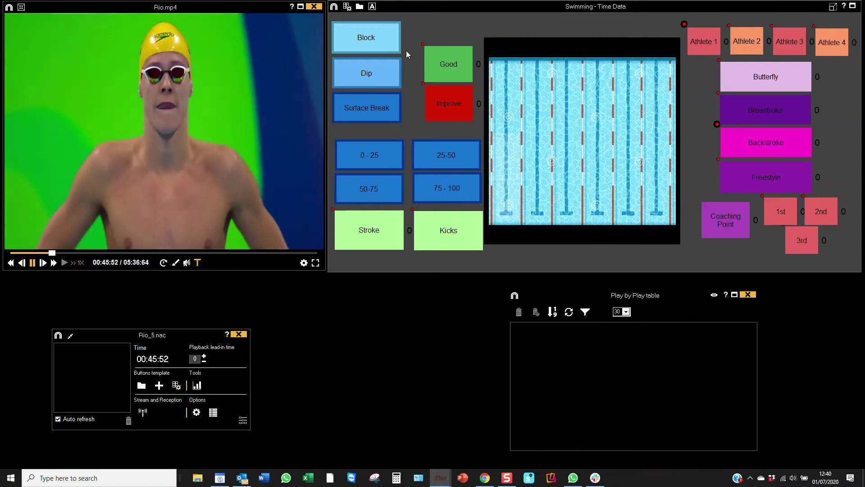
pyautogui.click(347, 7)
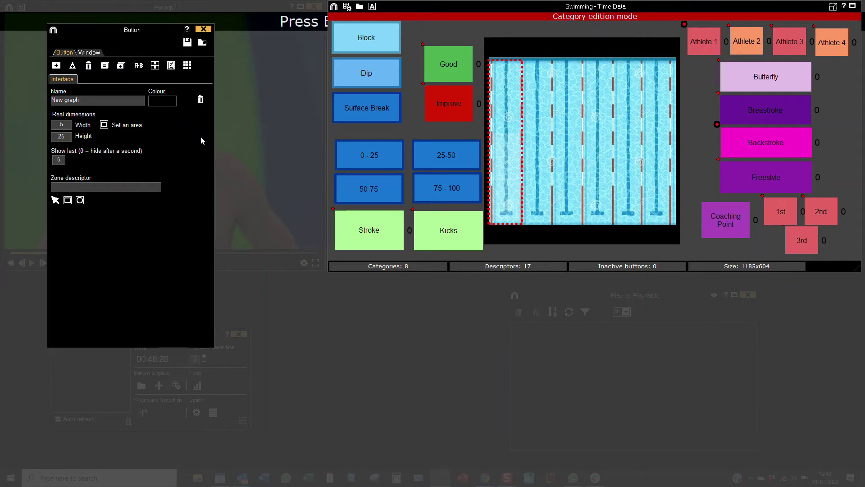
pyautogui.click(205, 29)
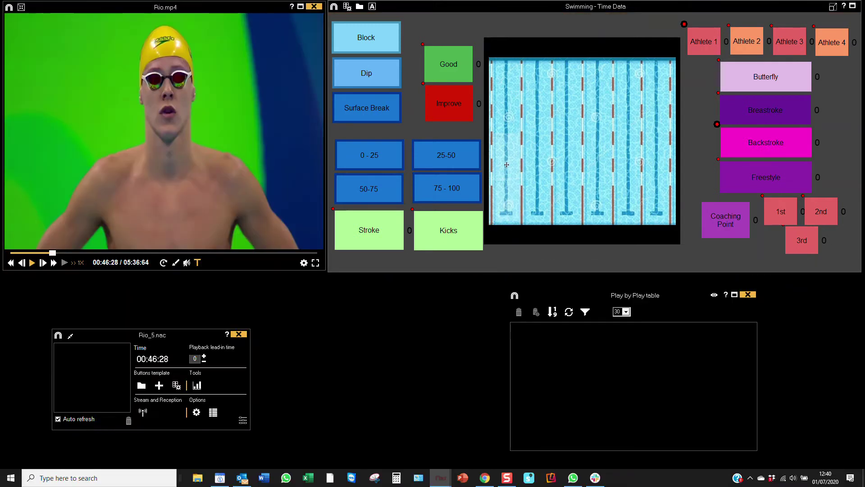
# Resume the race video, skip ahead twice to the backstroke start, and log the Block.
pyautogui.click(280, 166)
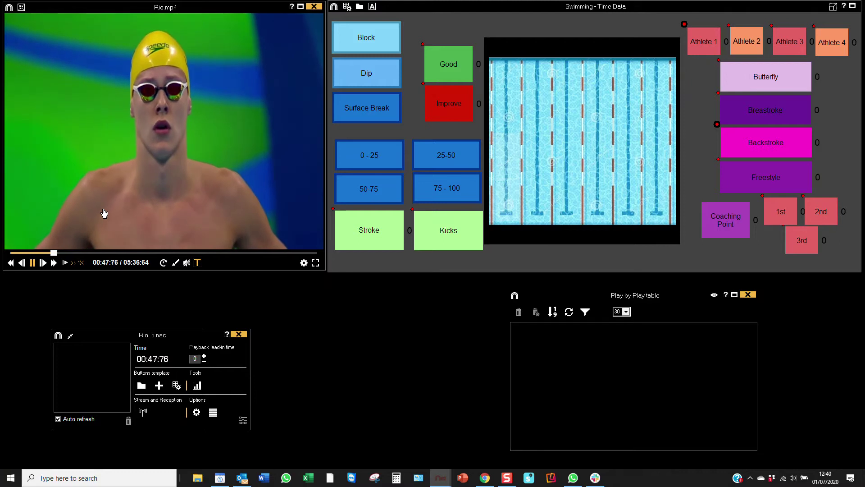
pyautogui.press('Right')
pyautogui.press('Right')
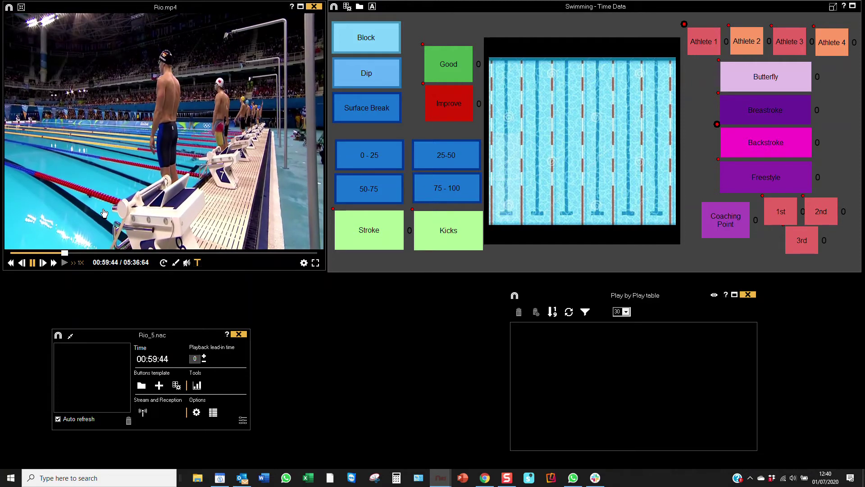
pyautogui.press('Right')
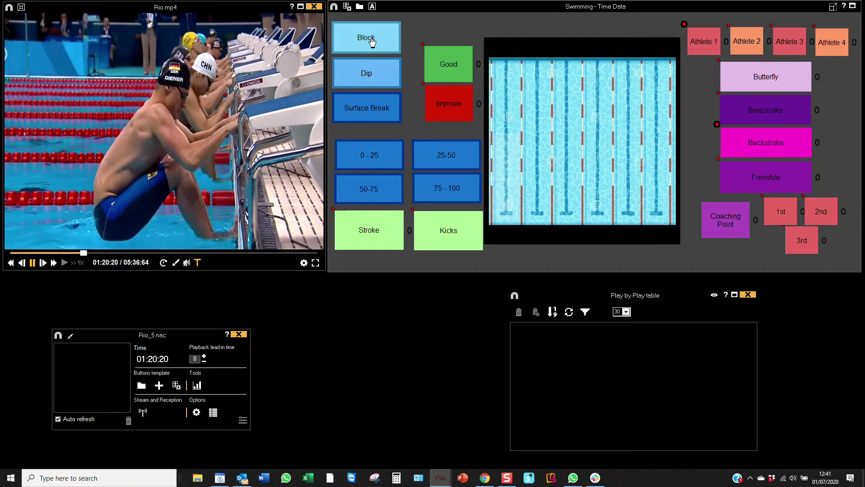
pyautogui.click(372, 41)
# Log Dip and Surface Break for Athlete 1 Backstroke, closing Surface Break at 01:27:32.
pyautogui.click(372, 79)
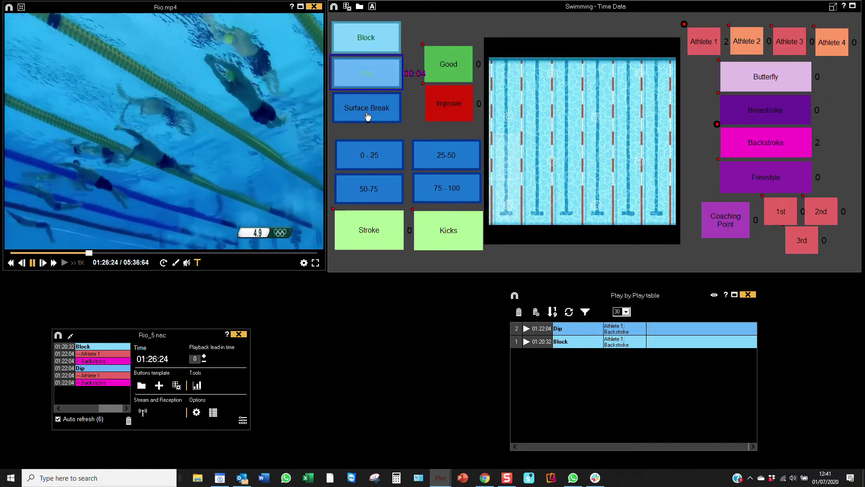
pyautogui.click(368, 116)
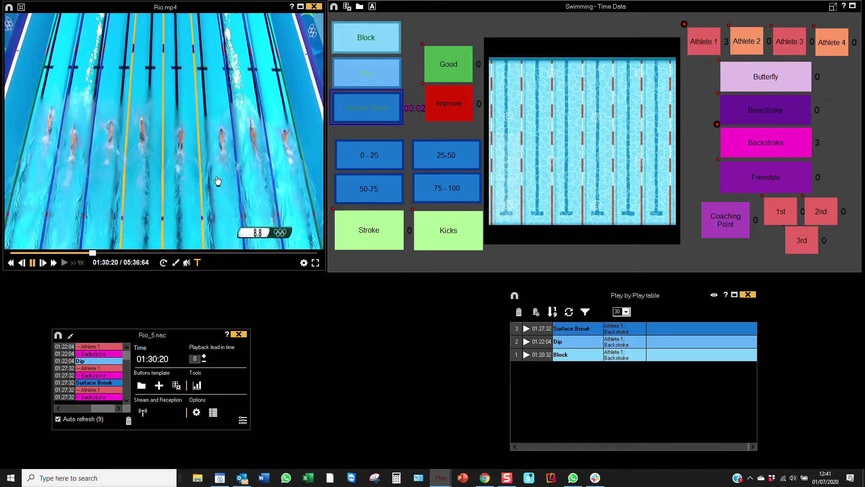
pyautogui.press('space')
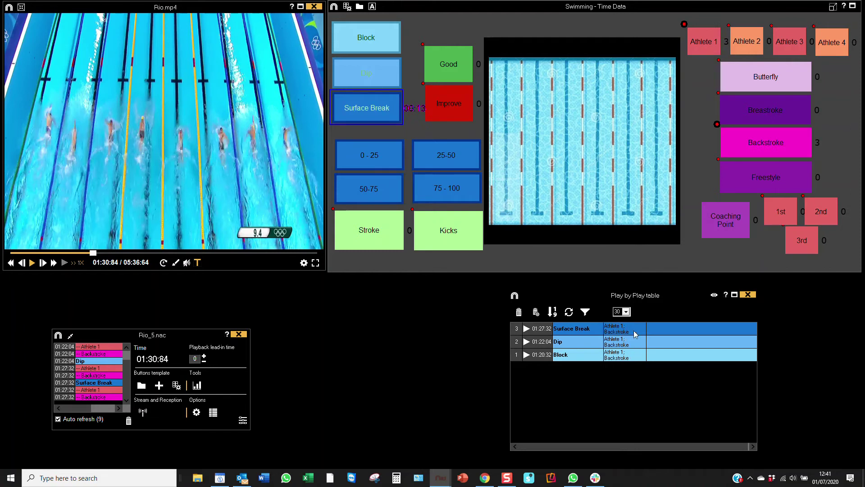
pyautogui.press('space')
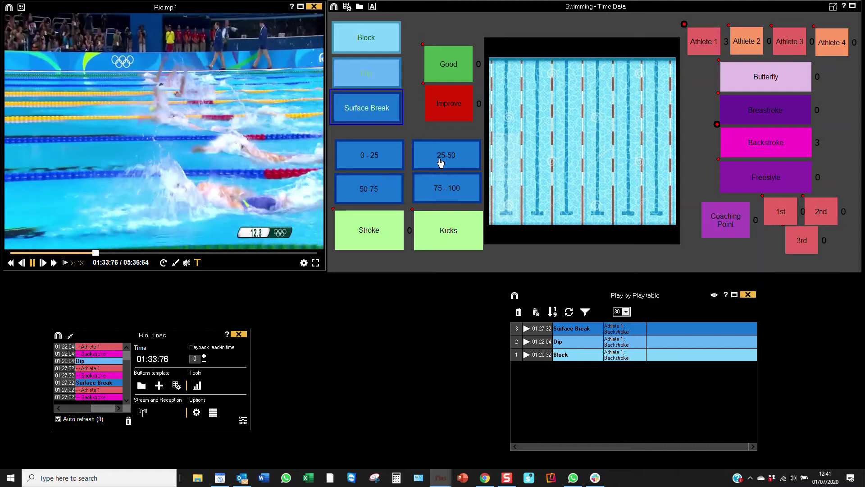
# Record the 25-50 lap at 01:35:76 with three Strokes and two Kicks attached.
pyautogui.click(446, 159)
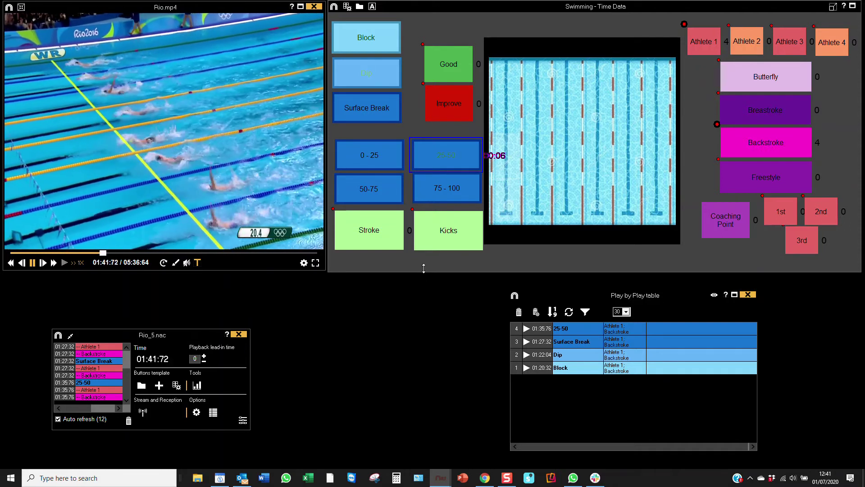
pyautogui.click(372, 236)
pyautogui.click(372, 236)
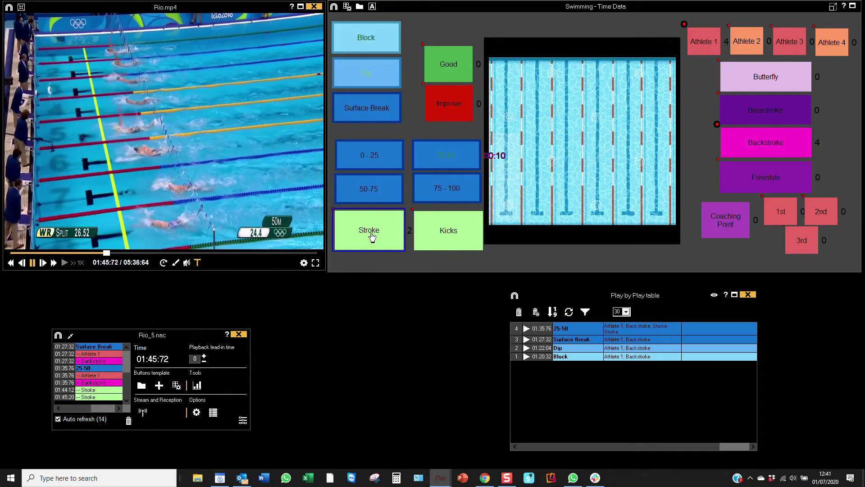
pyautogui.click(373, 236)
pyautogui.click(451, 233)
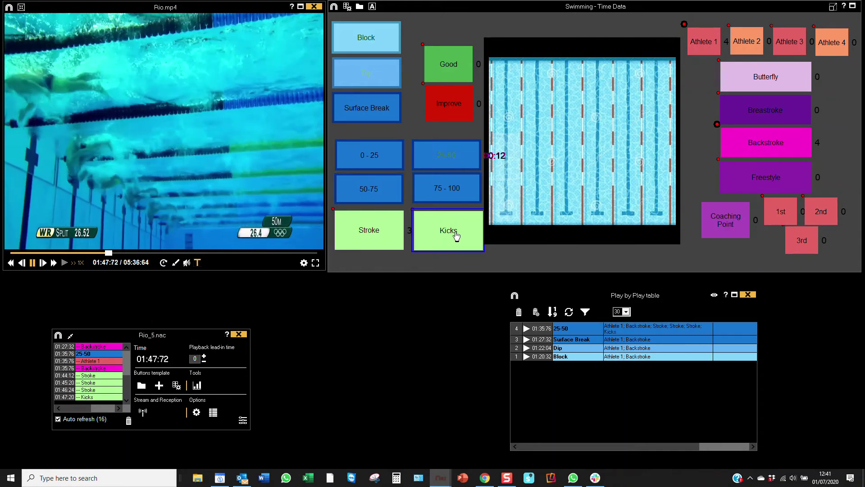
pyautogui.click(456, 235)
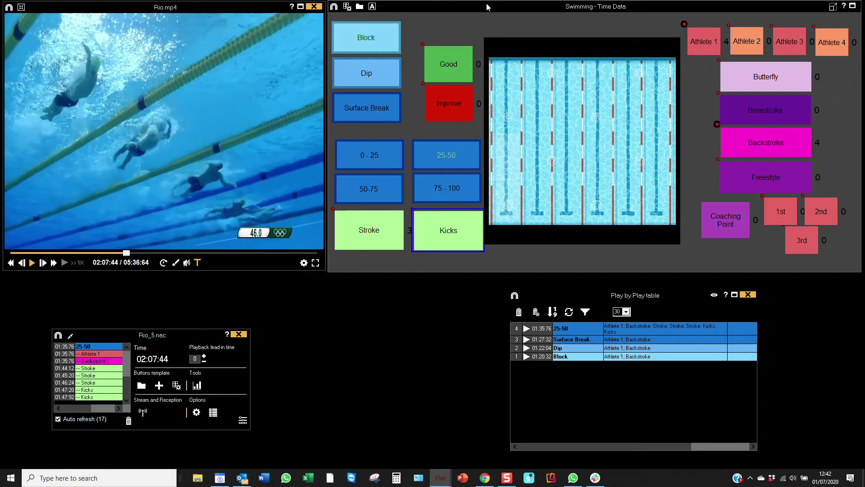
pyautogui.moveTo(487, 7); pyautogui.dragTo(163, 8)
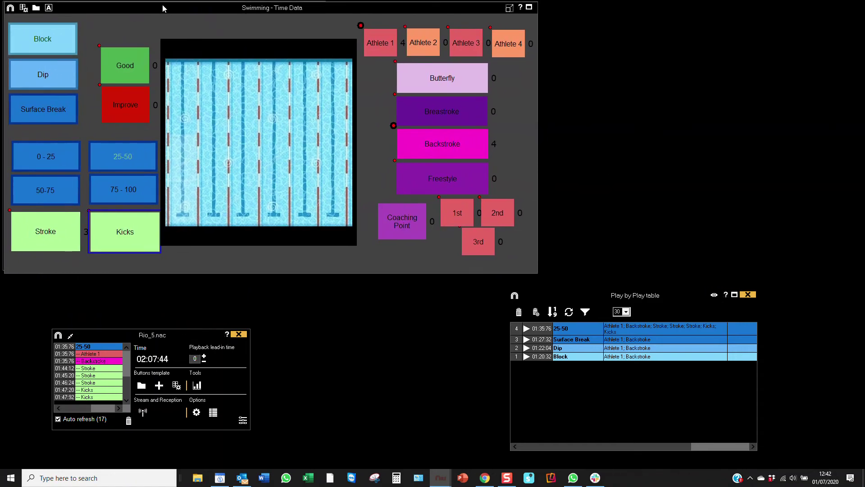
# Record Block, Dip and Surface Break again, marking the surfacing spot in pool Zone 2.
pyautogui.click(36, 43)
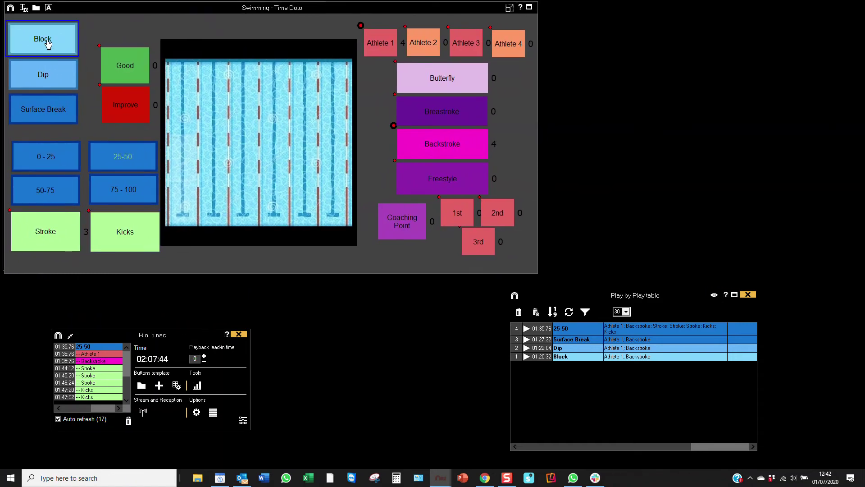
pyautogui.click(48, 78)
pyautogui.click(50, 114)
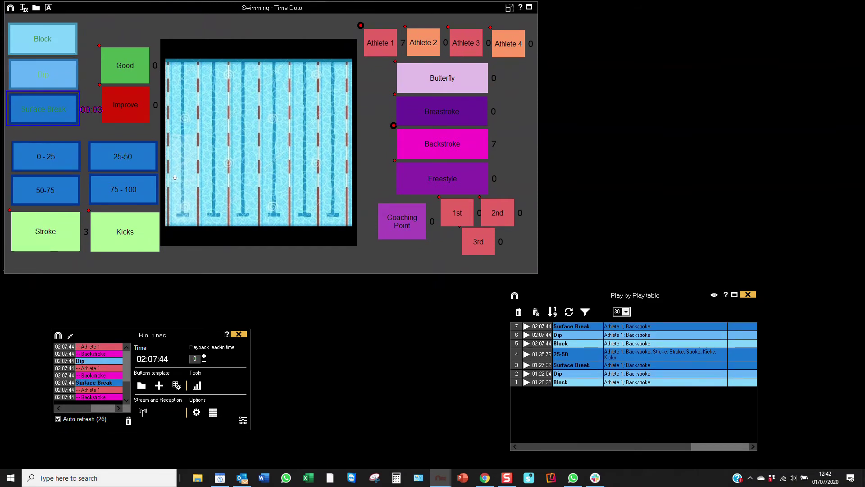
pyautogui.click(182, 165)
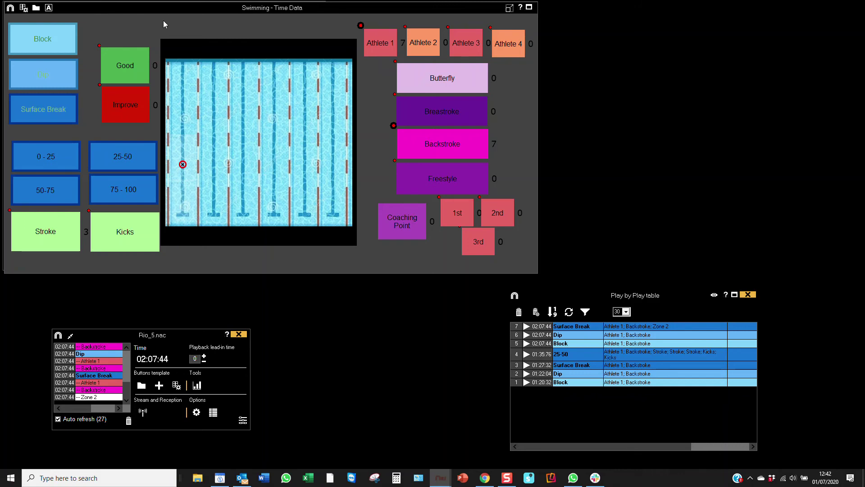
pyautogui.moveTo(164, 24); pyautogui.dragTo(478, 21)
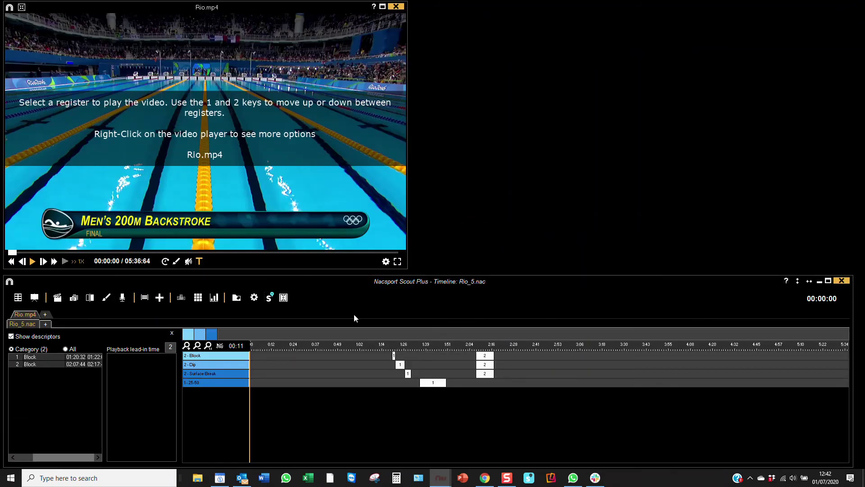
# Play back the Rio_5 registers and list the two Block instances, starting with Block 1/2.
pyautogui.click(233, 359)
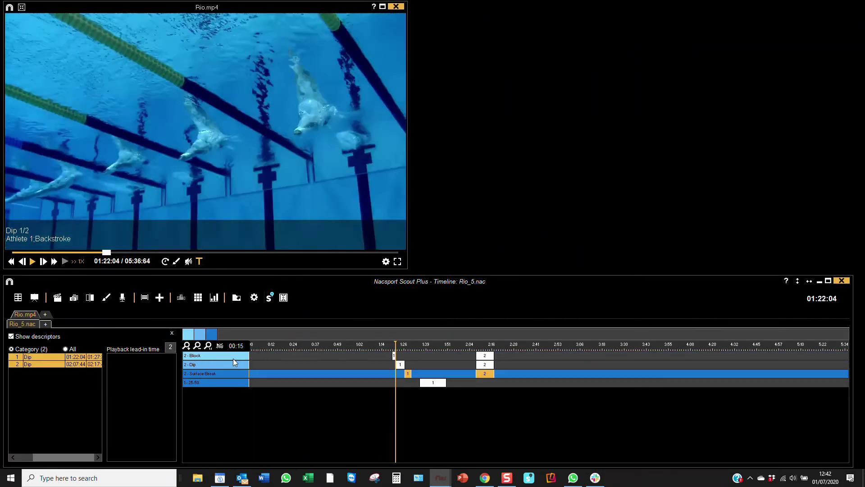
pyautogui.click(234, 358)
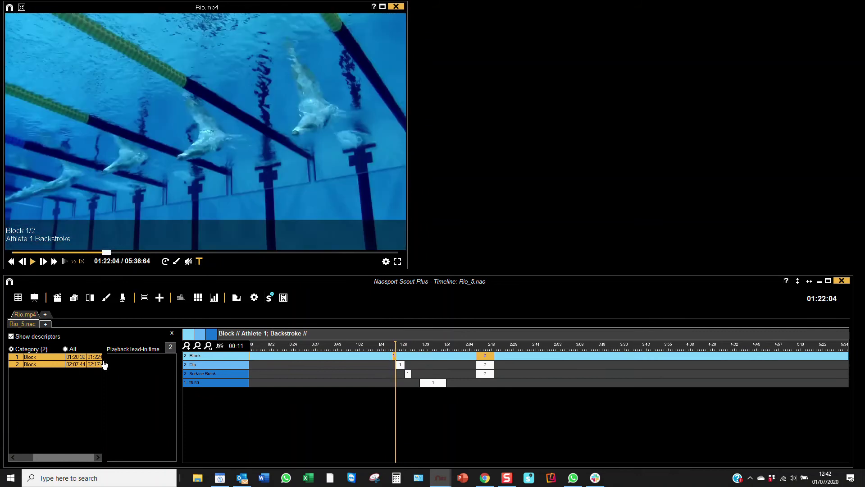
# Show the Surface Break registers on the pool Fields diagram and play the Zone 2 one.
pyautogui.click(284, 299)
pyautogui.click(225, 373)
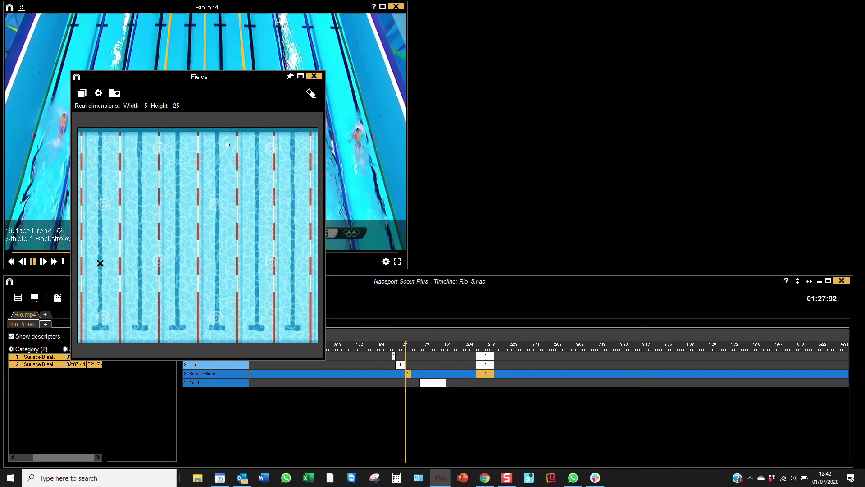
pyautogui.moveTo(243, 77)
pyautogui.mouseDown()
pyautogui.moveTo(526, 36)
pyautogui.moveTo(594, 6)
pyautogui.mouseUp()
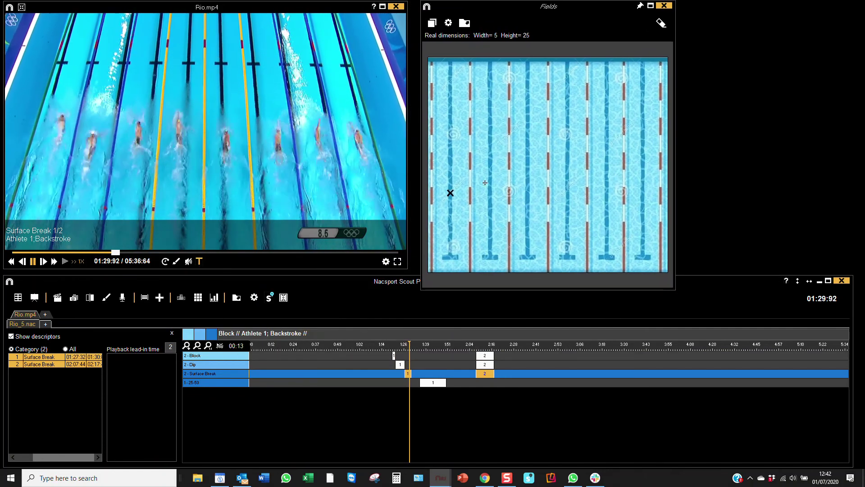
pyautogui.click(450, 193)
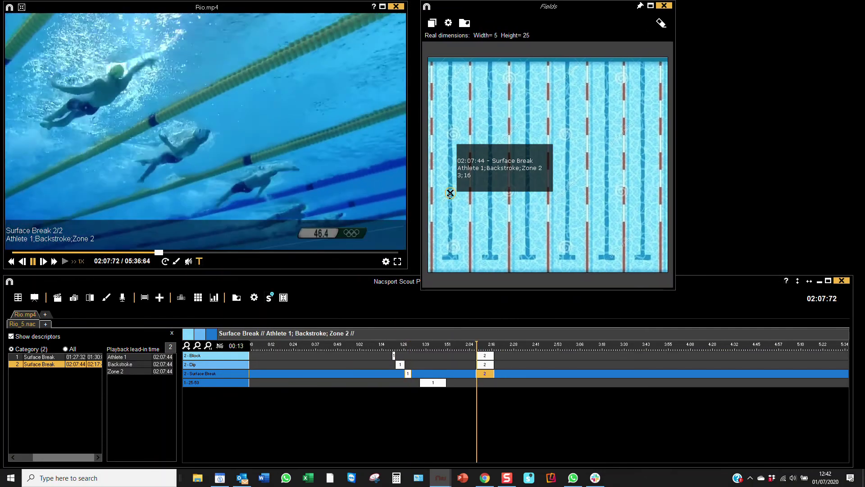
pyautogui.click(664, 6)
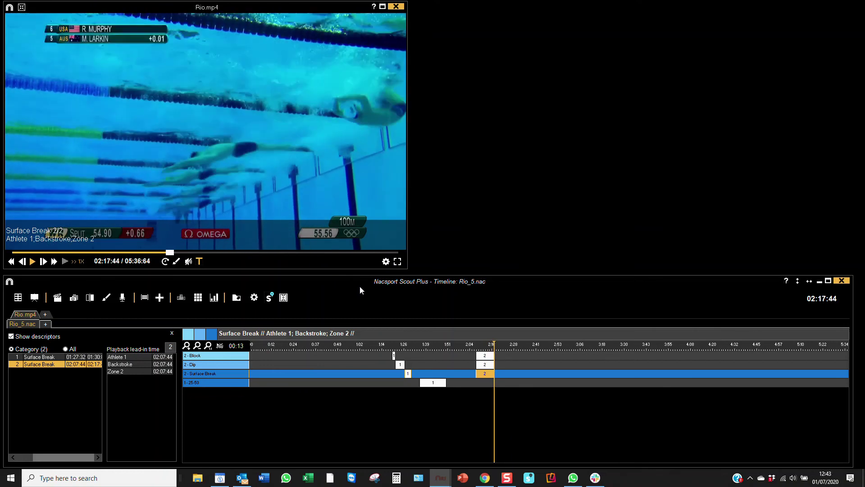
# Nudge the Rio_5 Timeline window slightly so the timeline and race video stay visible.
pyautogui.moveTo(361, 282); pyautogui.dragTo(359, 280)
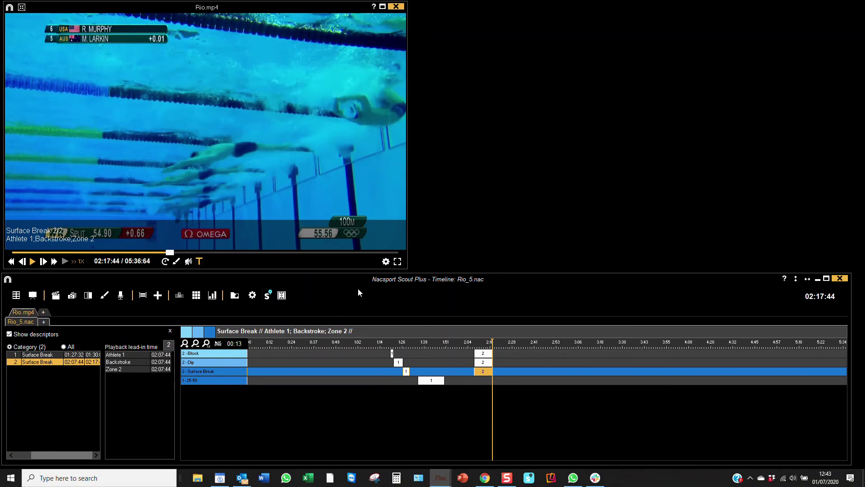